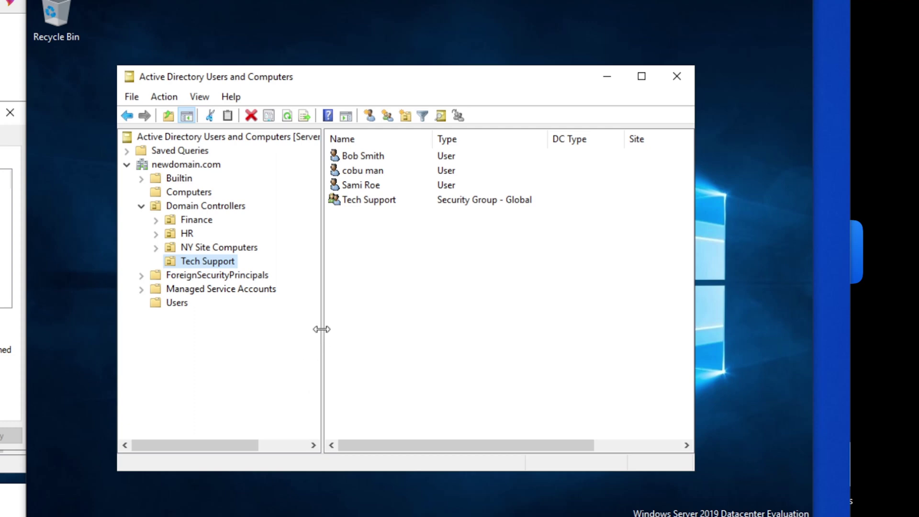
Review the Tech Support group's member list and close its properties without changes
drag(322, 329, 335, 329)
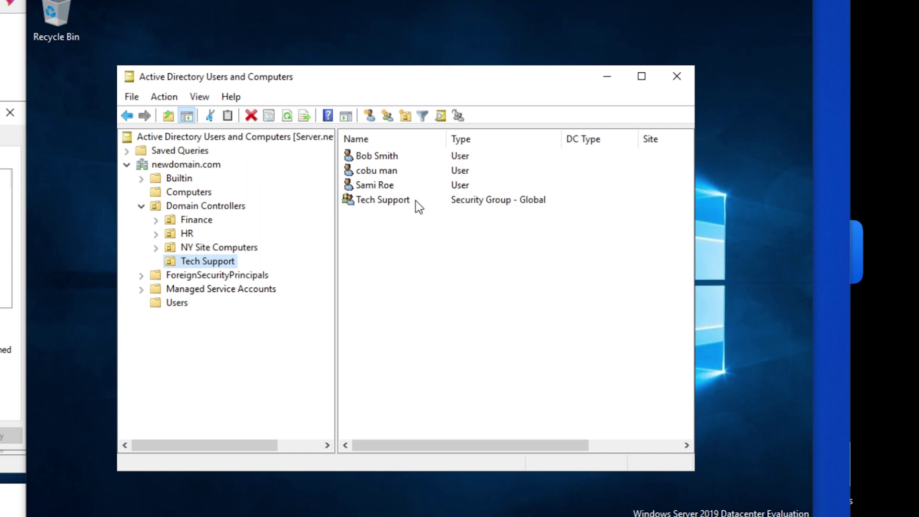
click(387, 201)
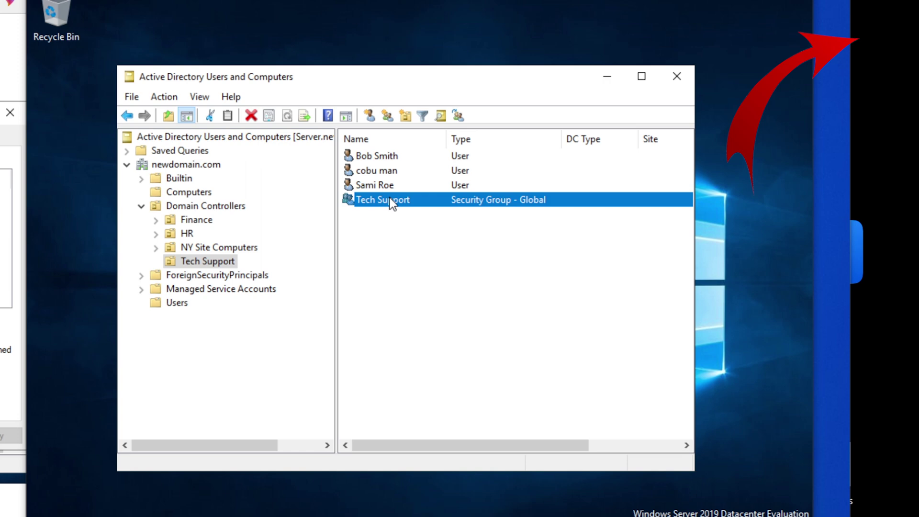
click(391, 225)
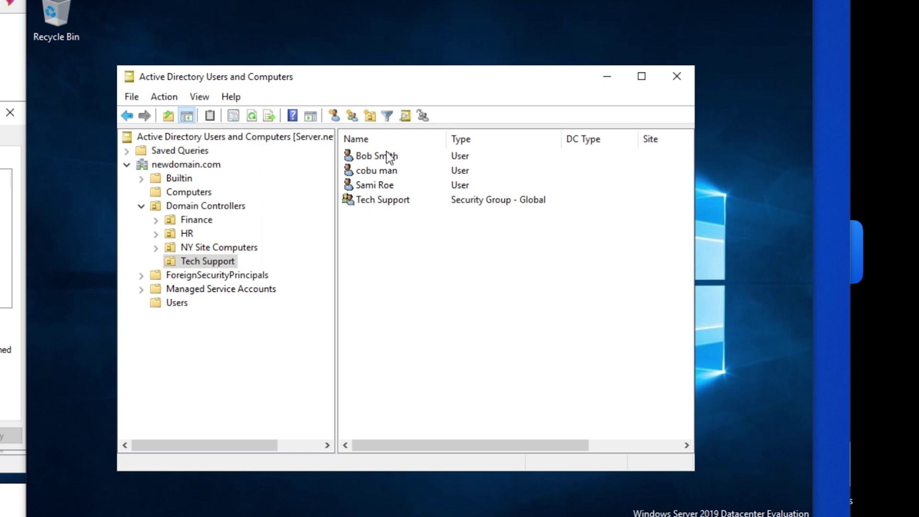
click(384, 200)
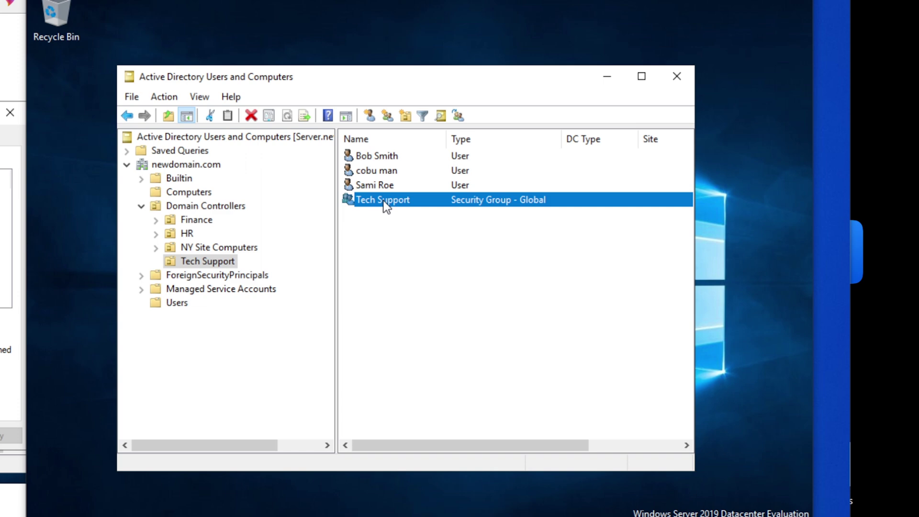
double_click(384, 201)
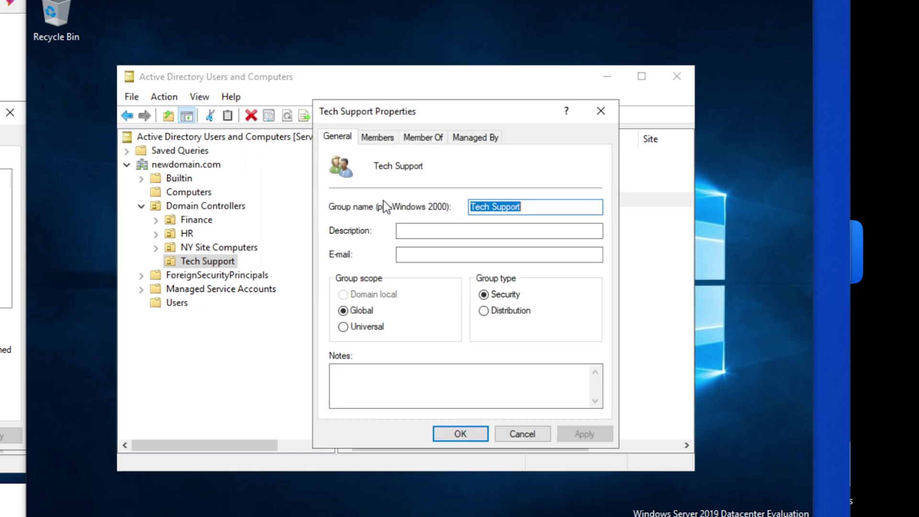
click(387, 137)
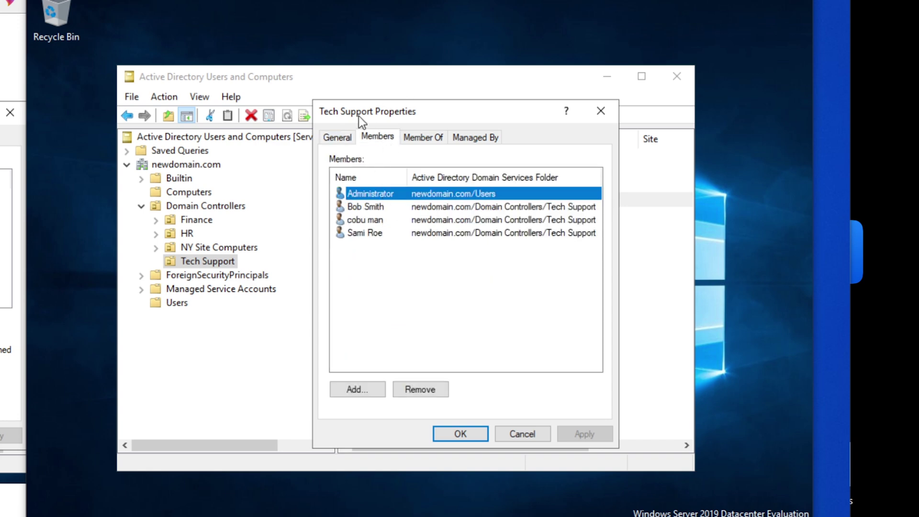
drag(410, 111, 463, 117)
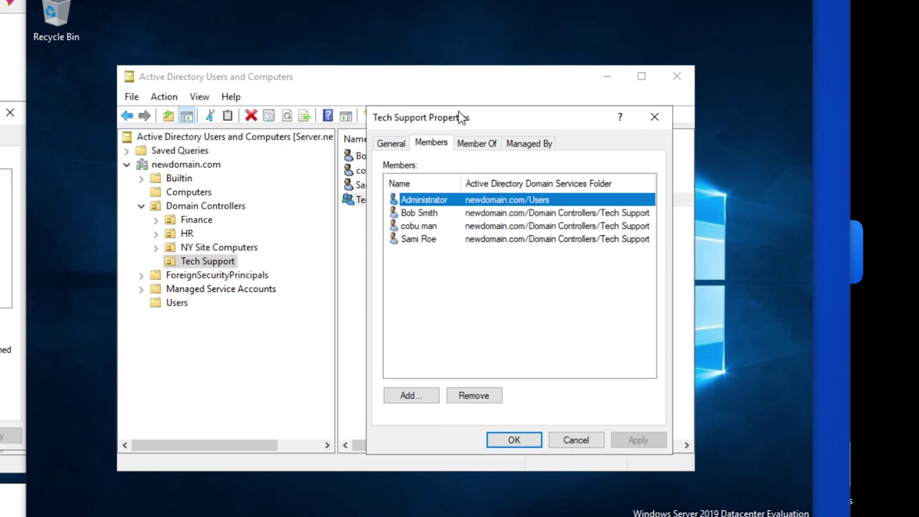
click(427, 215)
click(431, 231)
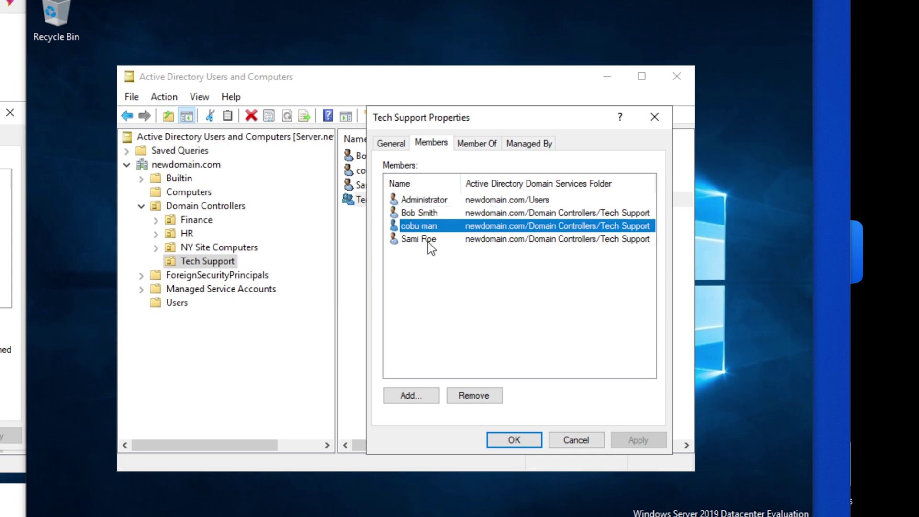
click(428, 238)
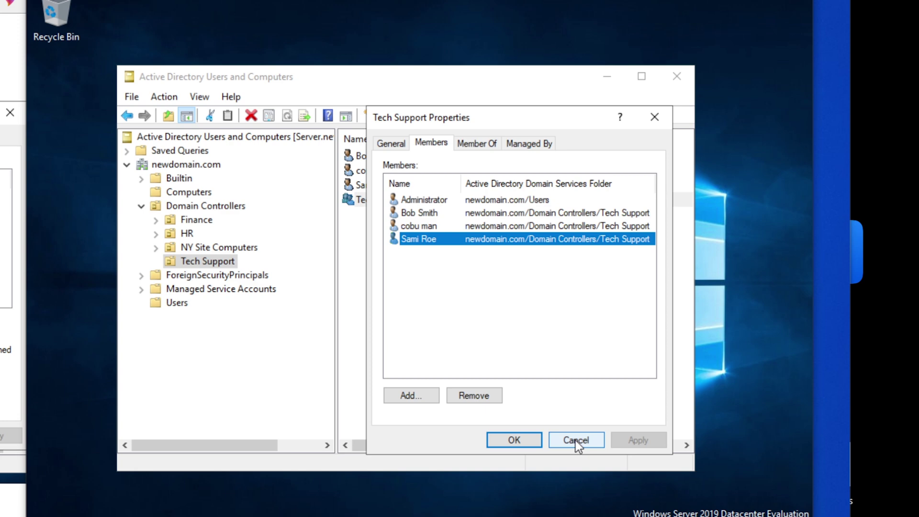
click(475, 298)
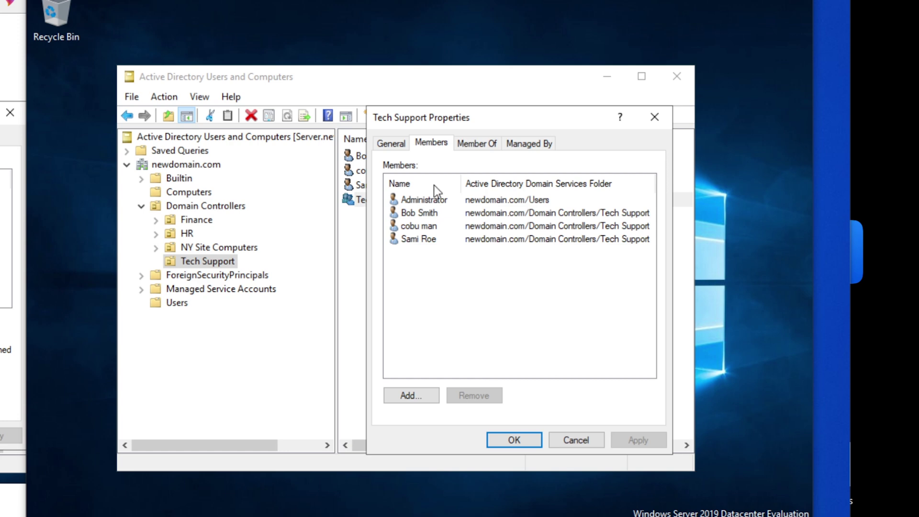
click(572, 441)
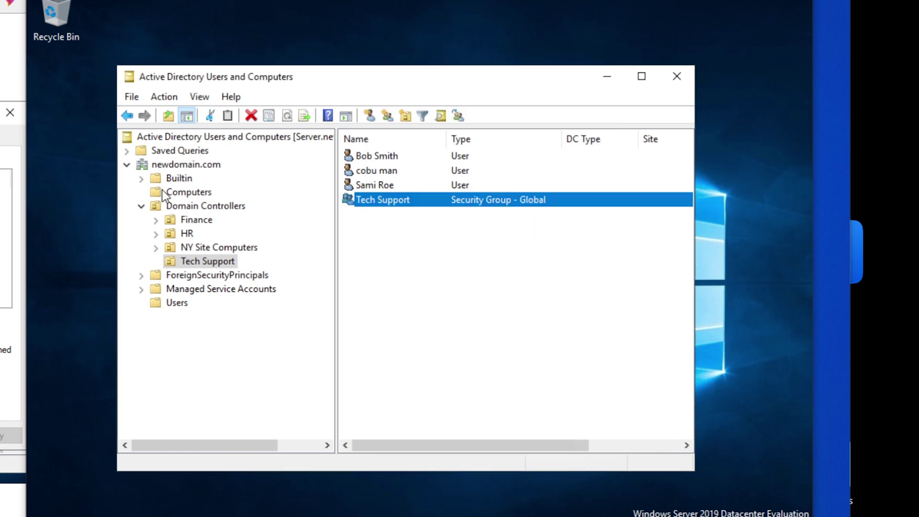
Manage WORK-0002 in Computer Management and open its local Administrators group properties
click(170, 192)
click(381, 174)
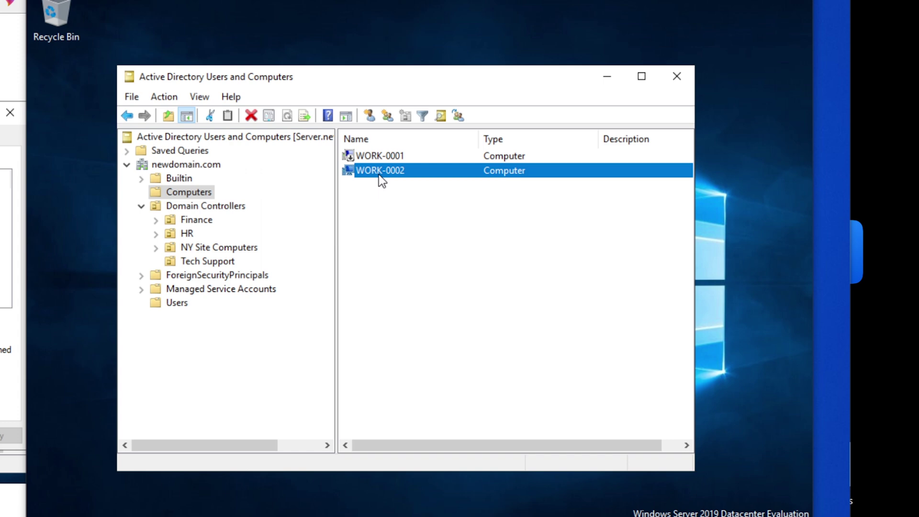
right_click(378, 173)
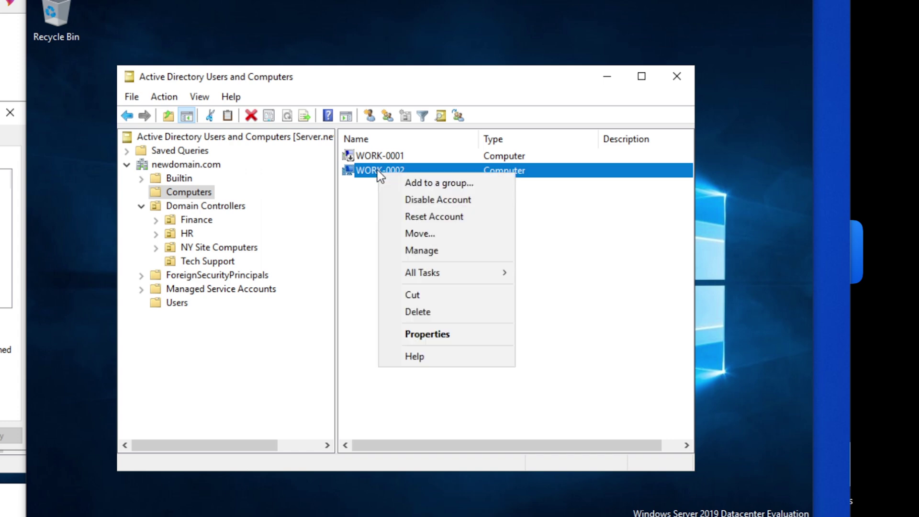
click(433, 250)
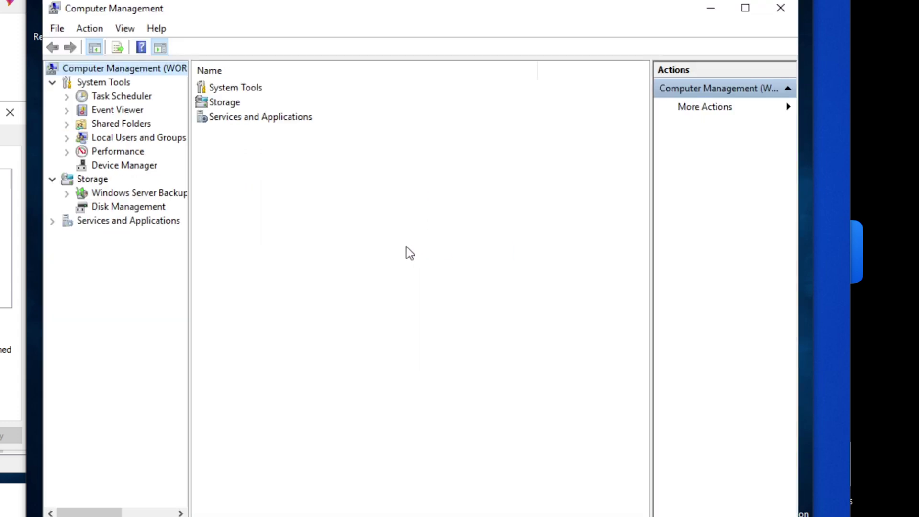
click(67, 137)
click(124, 165)
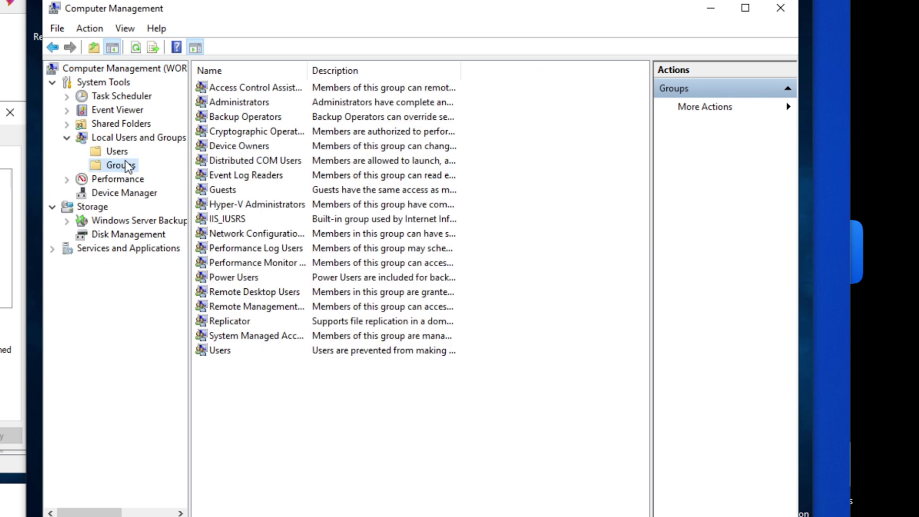
double_click(242, 104)
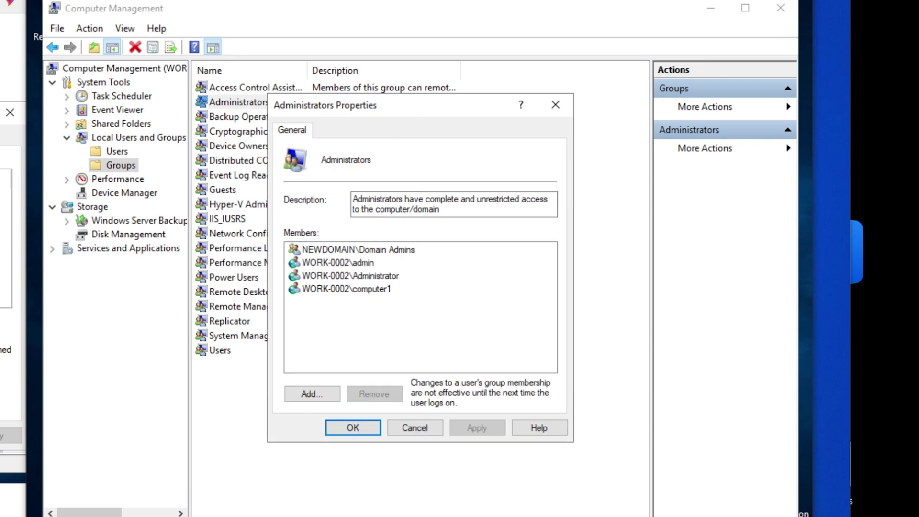
Add 'tech support' (NEWDOMAIN\Tech Support) to WORK-0002's local Administrators group and close the dialog
drag(406, 113, 410, 125)
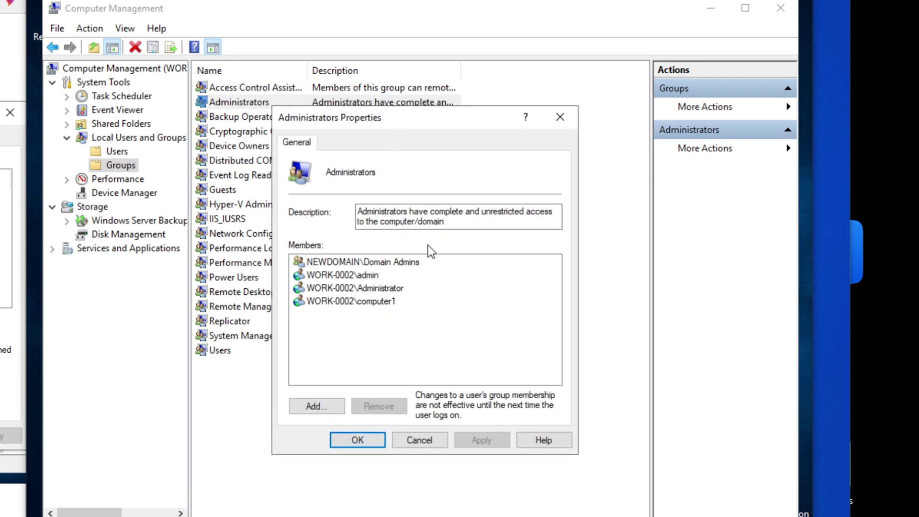
click(311, 407)
text(t)
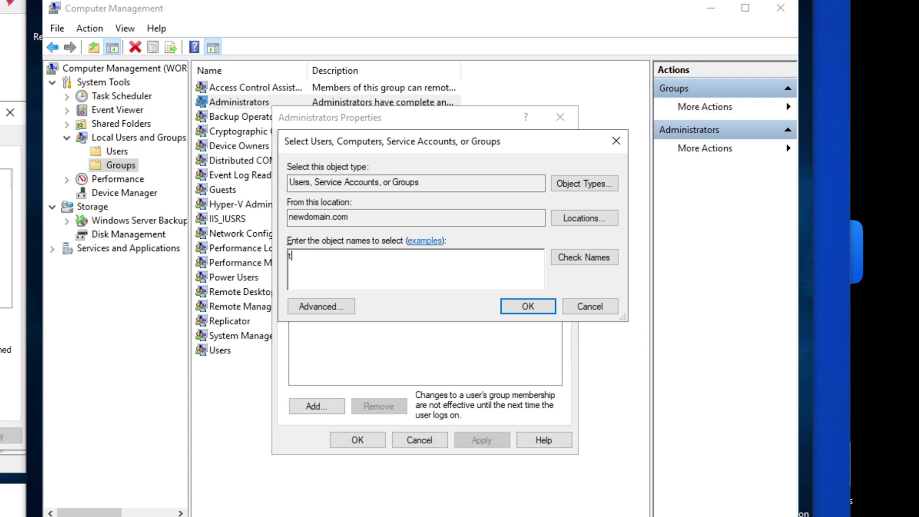
text(ech support)
click(567, 260)
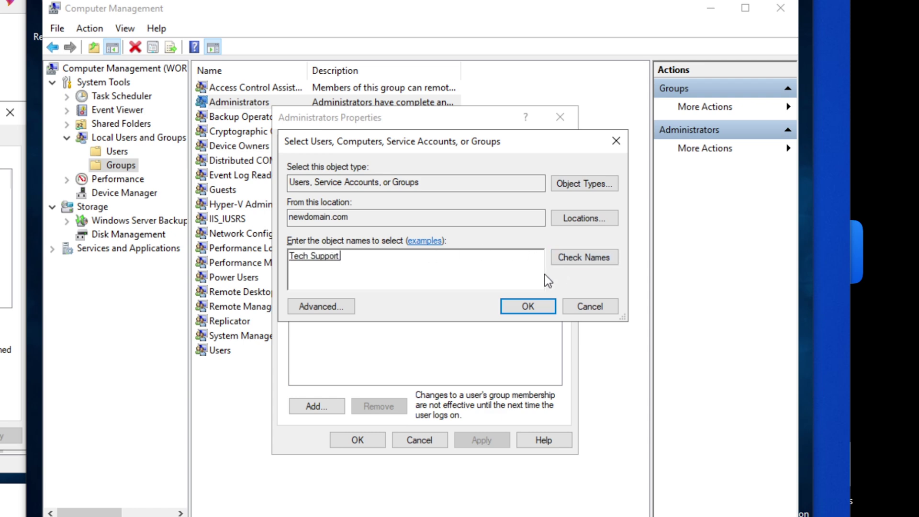
click(526, 307)
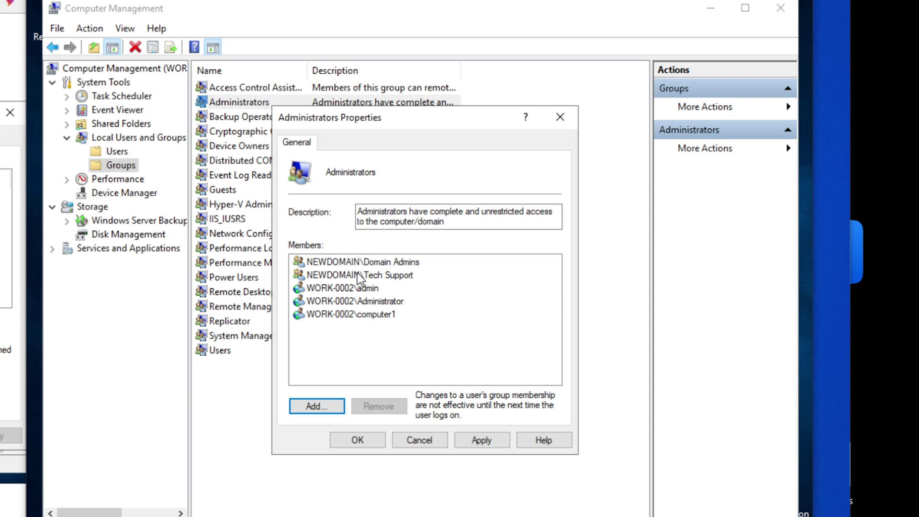
click(411, 277)
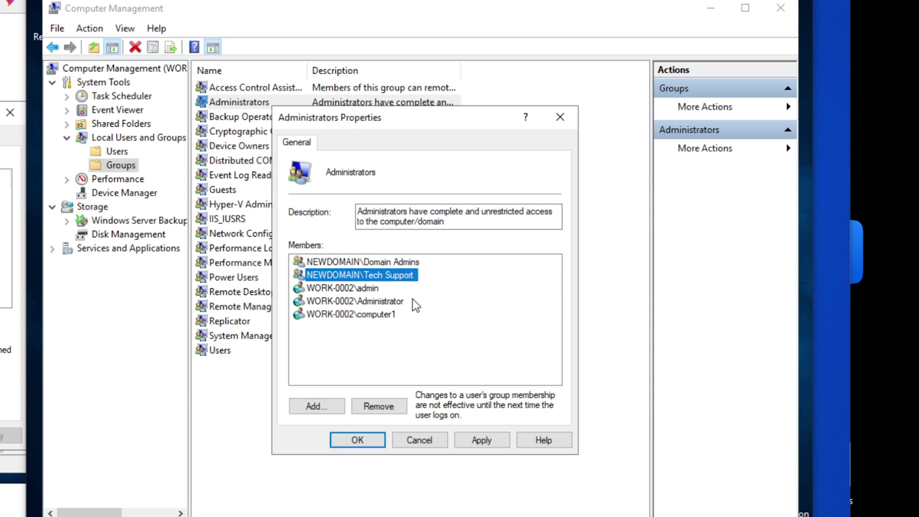
click(418, 440)
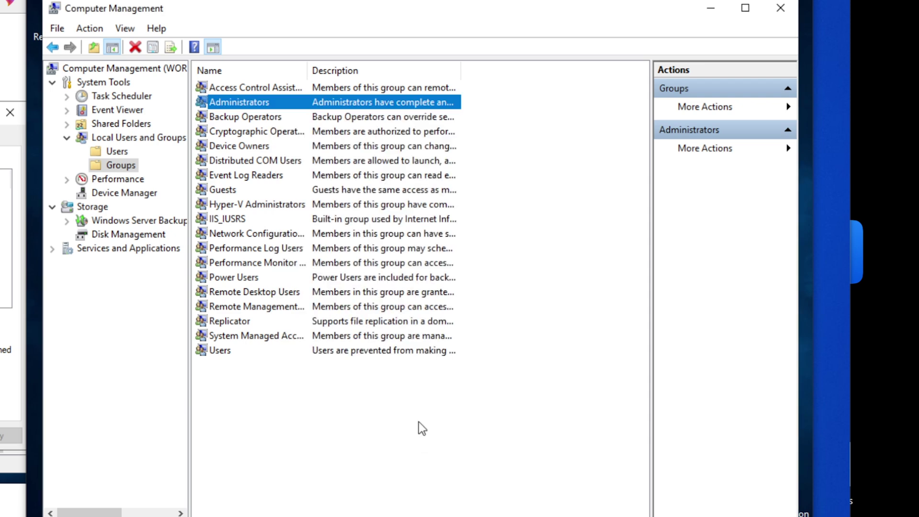
Reopen WORK-0002's Administrators group properties to check the members, then close them
double_click(259, 103)
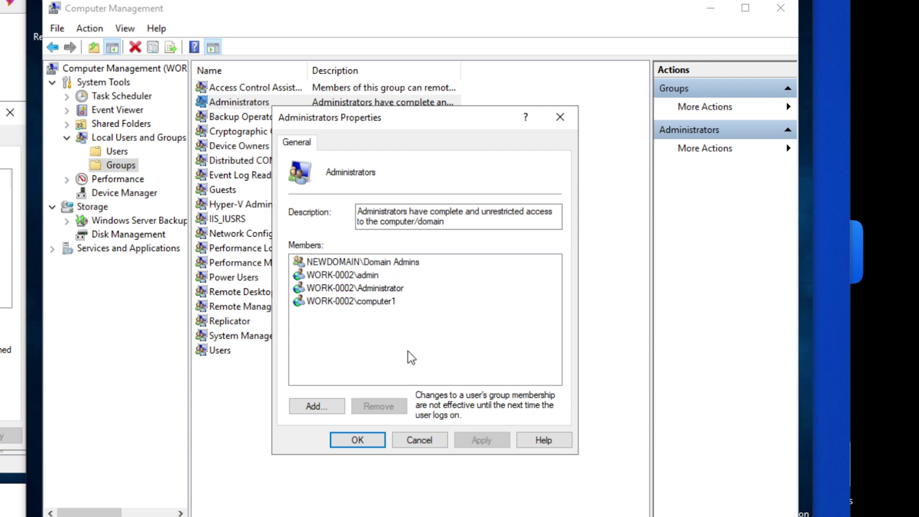
click(411, 442)
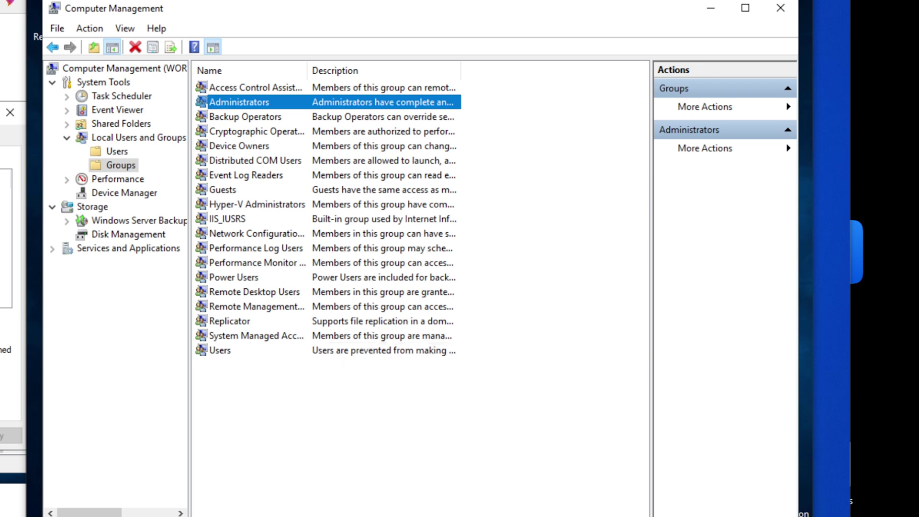
Close Computer Management and check the Tech Support group's Members and Member Of tabs
click(780, 7)
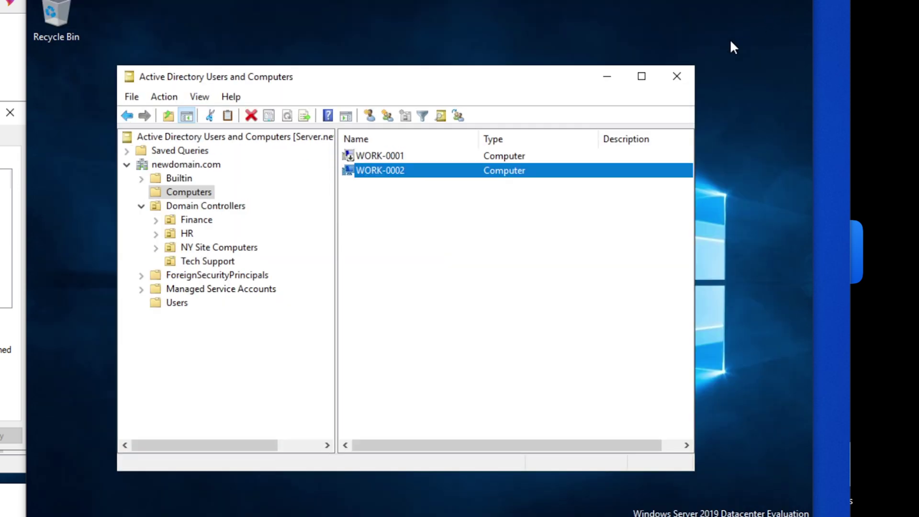
click(201, 262)
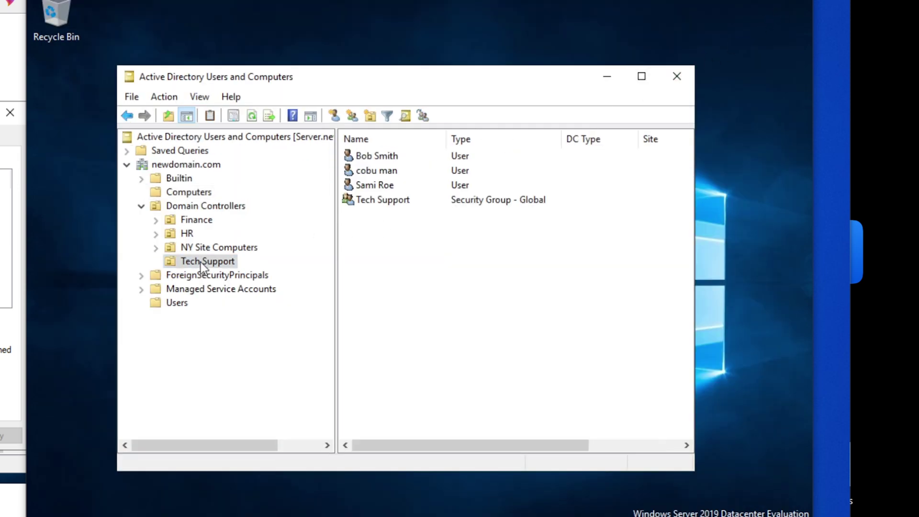
double_click(389, 199)
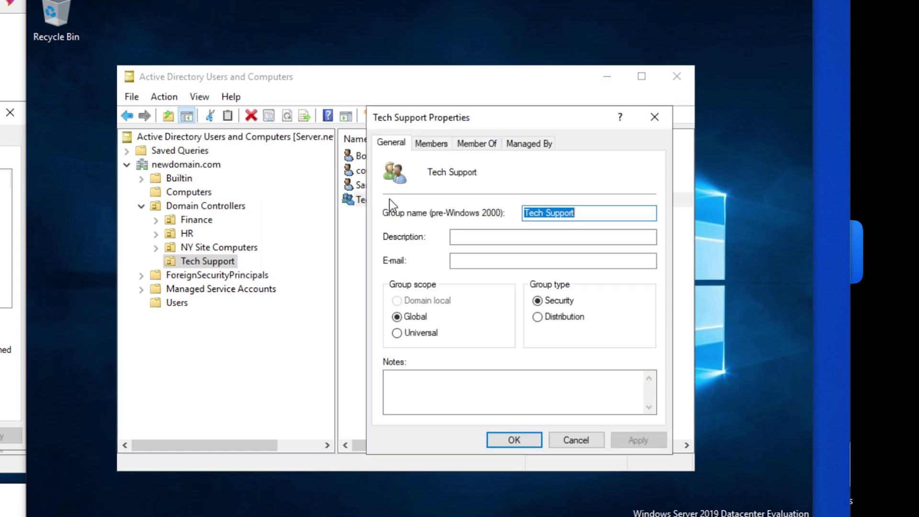
drag(517, 118, 514, 189)
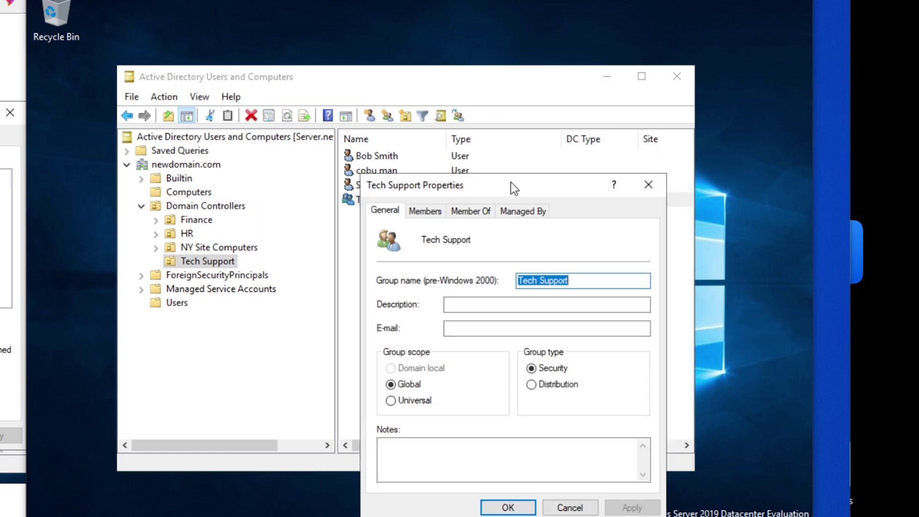
click(431, 211)
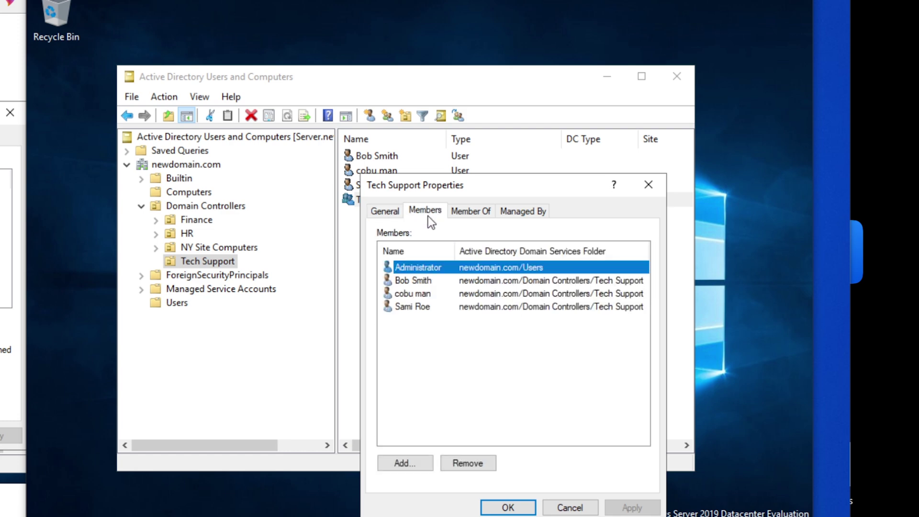
click(474, 212)
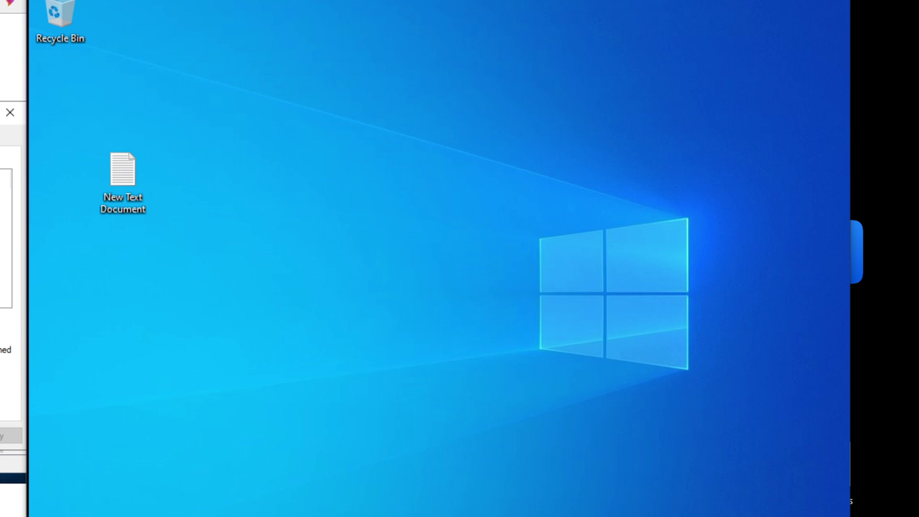
Launch Device Manager from the Win+X menu and acknowledge the standard-user warning
key(super)
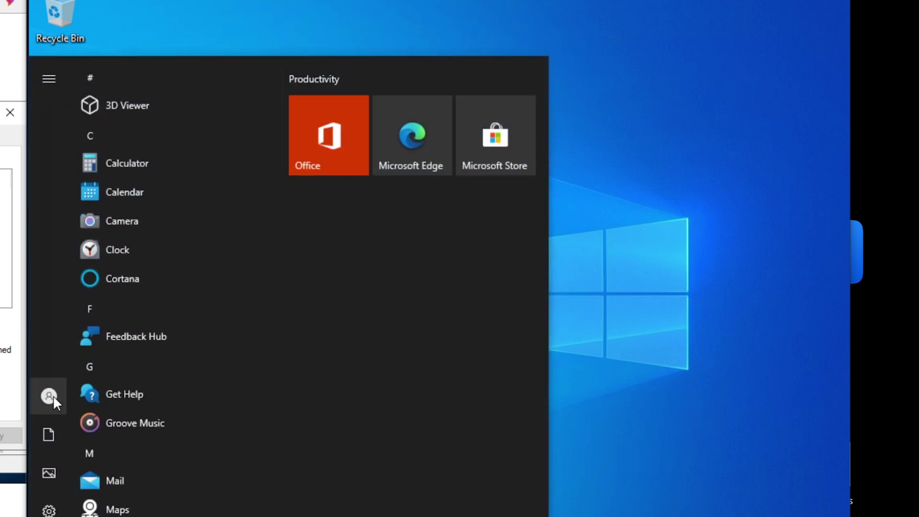
mouse_move(53, 396)
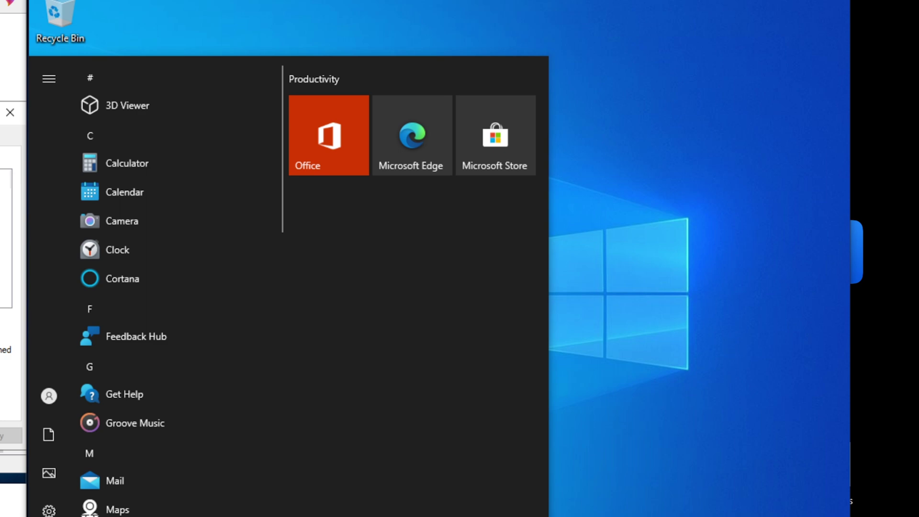
key(super+x)
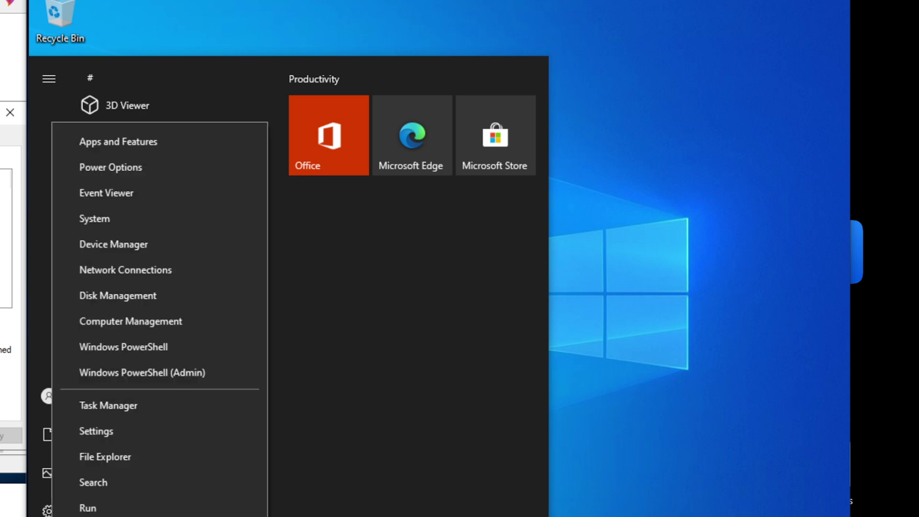
click(168, 246)
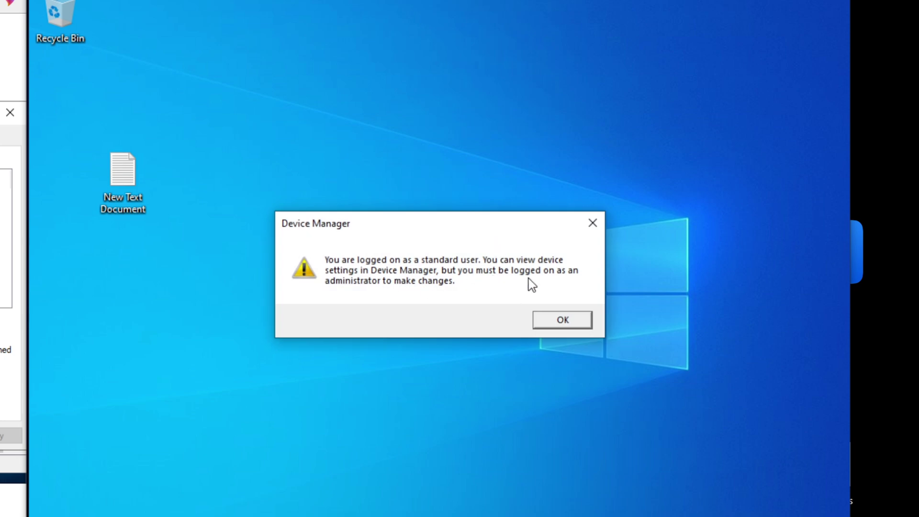
click(562, 320)
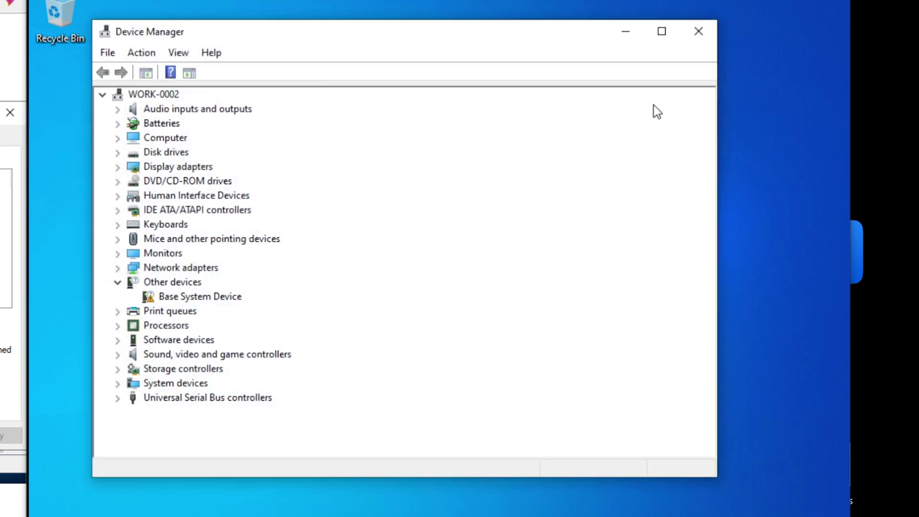
Close Device Manager and search for groups matching 'domain' to add Tech Support to
click(706, 30)
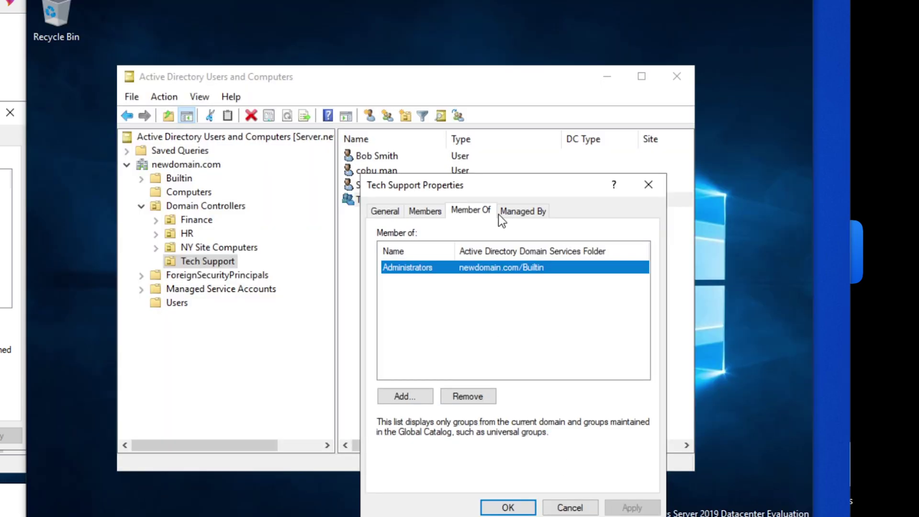
drag(496, 186, 483, 165)
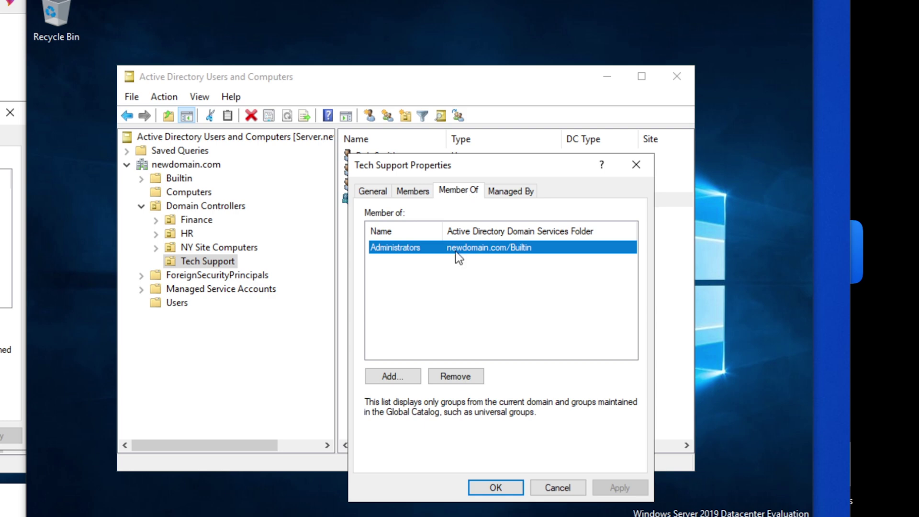
click(400, 377)
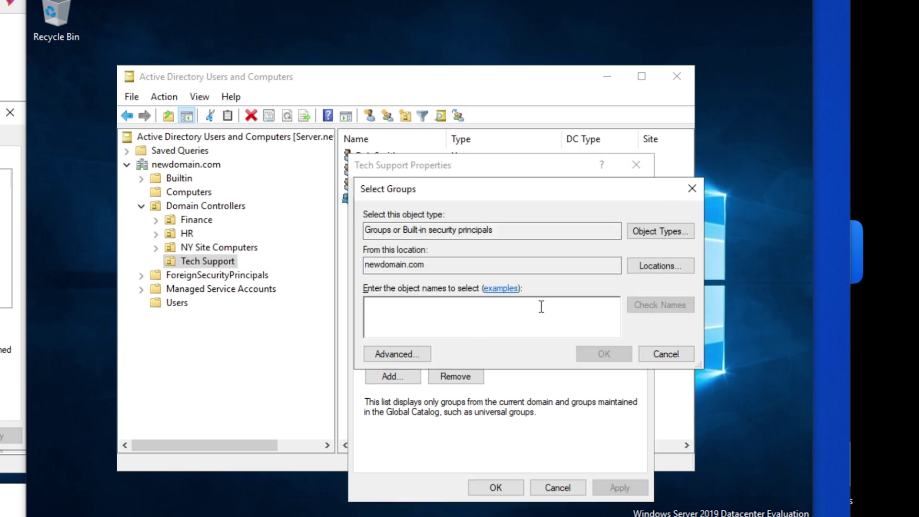
text(domain)
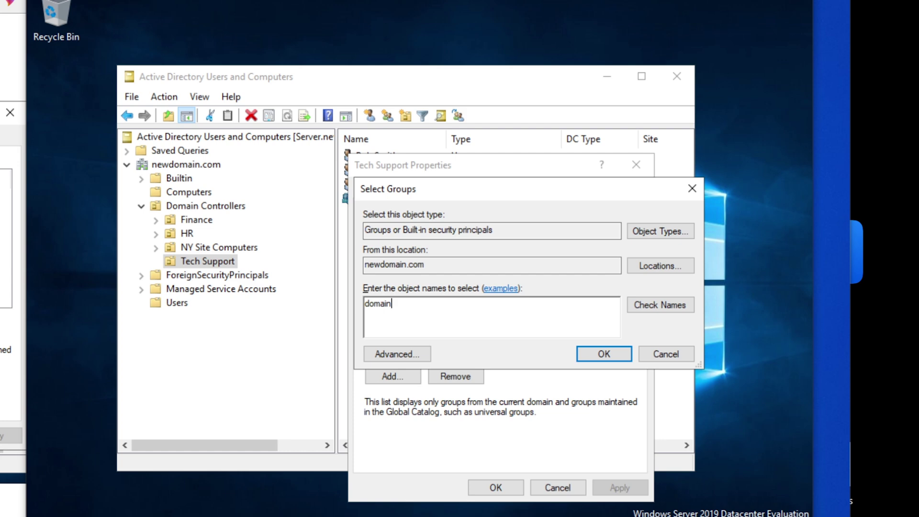
click(663, 304)
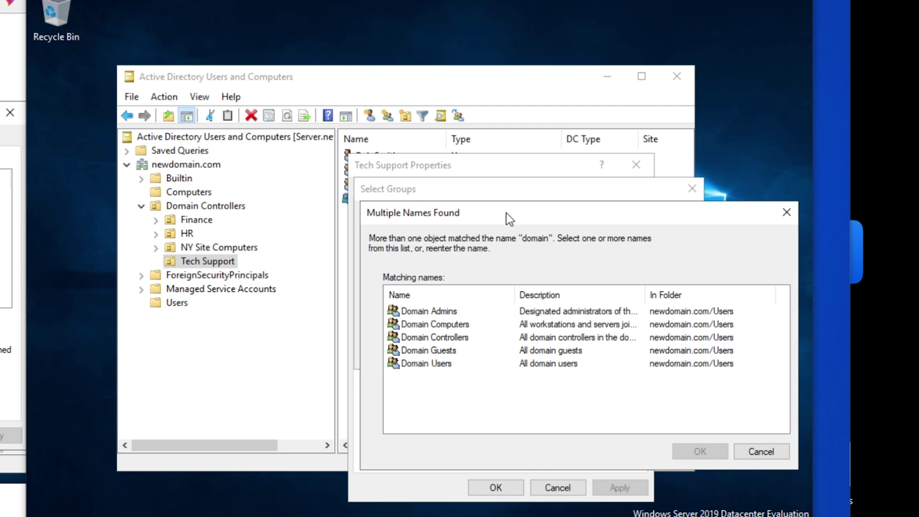
Add Tech Support to Domain Computers, apply the membership, and close its properties
drag(507, 212, 424, 168)
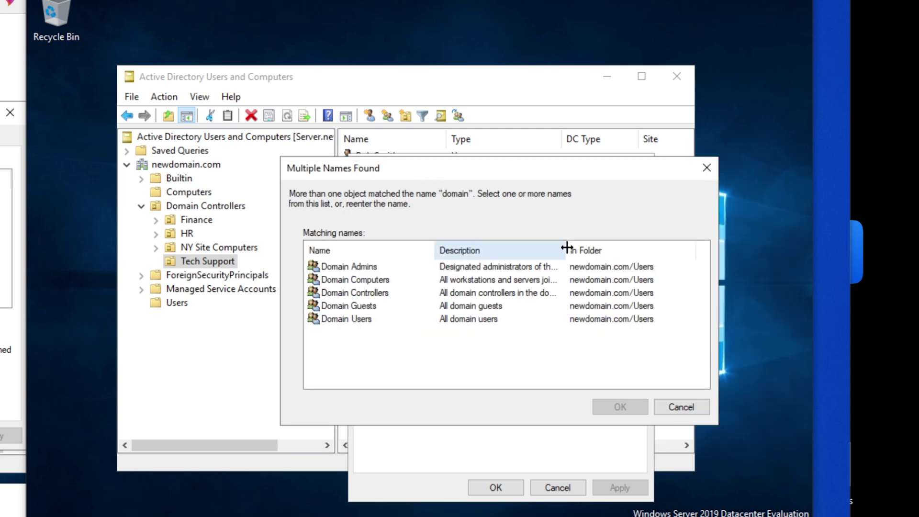
drag(567, 248, 624, 254)
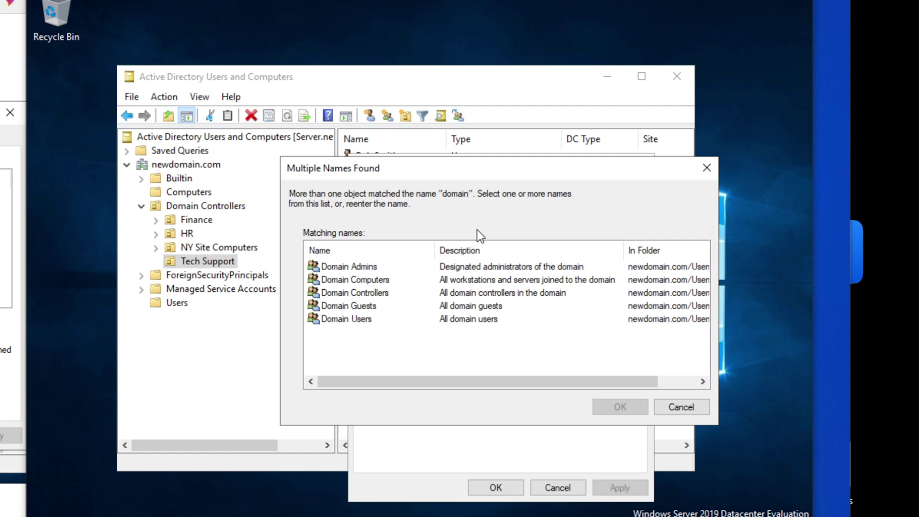
click(464, 278)
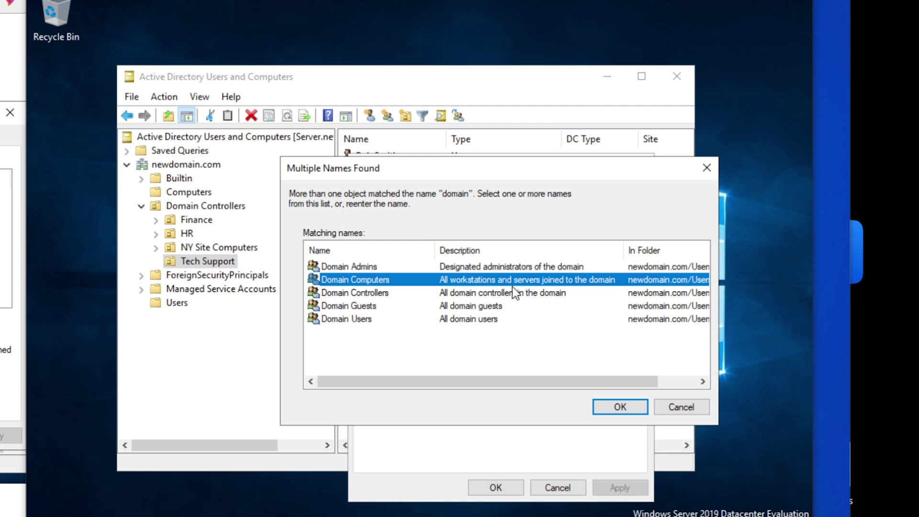
double_click(384, 282)
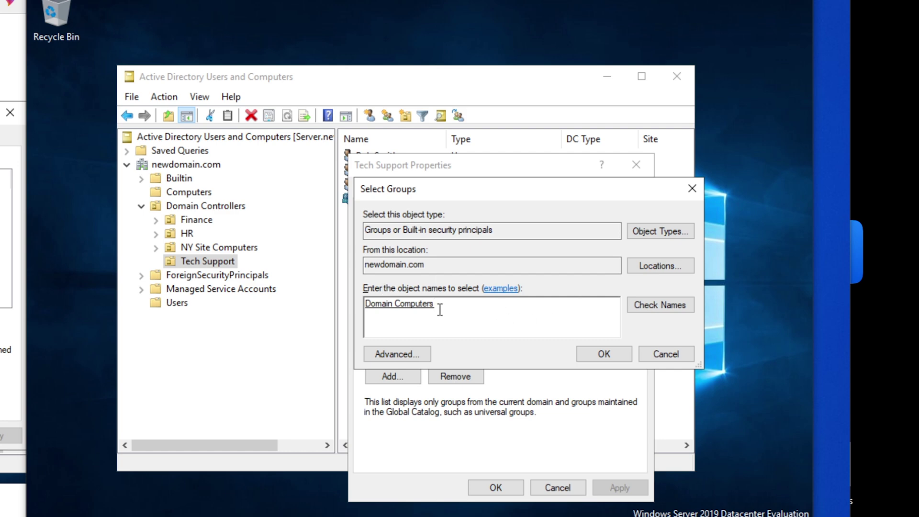
click(611, 353)
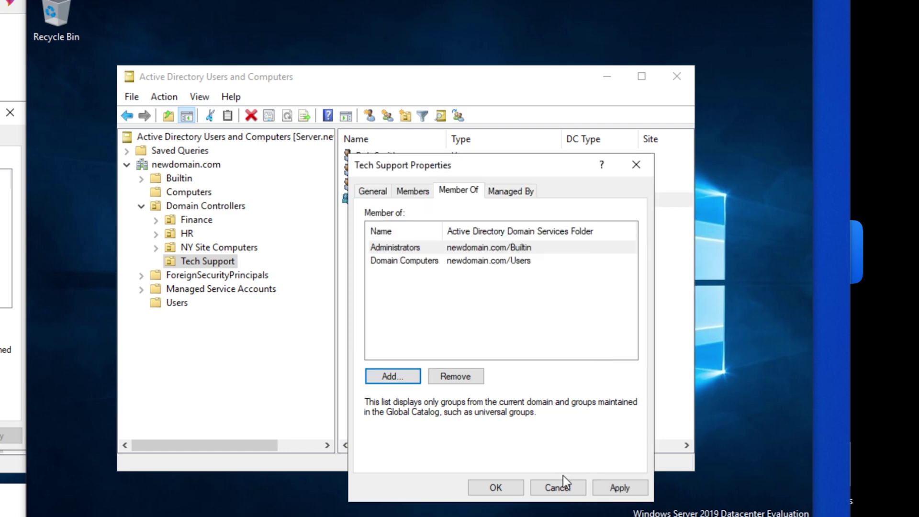
click(617, 487)
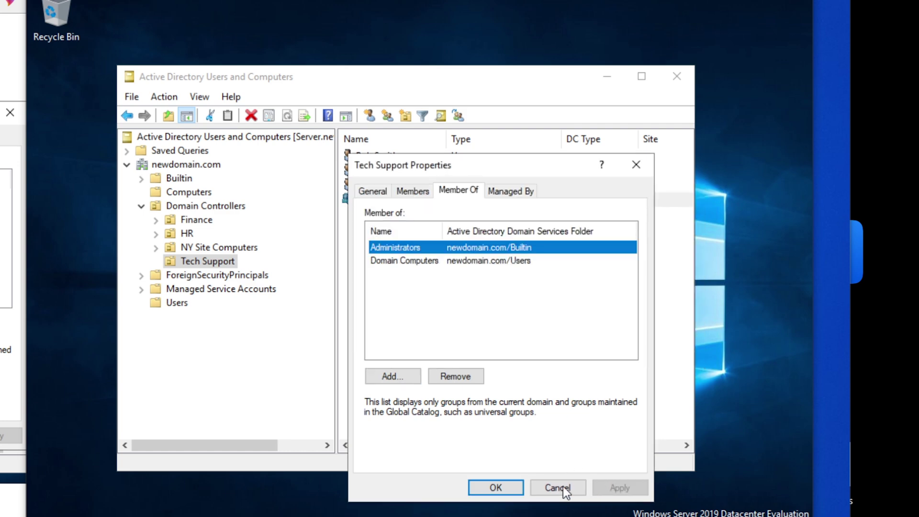
click(496, 488)
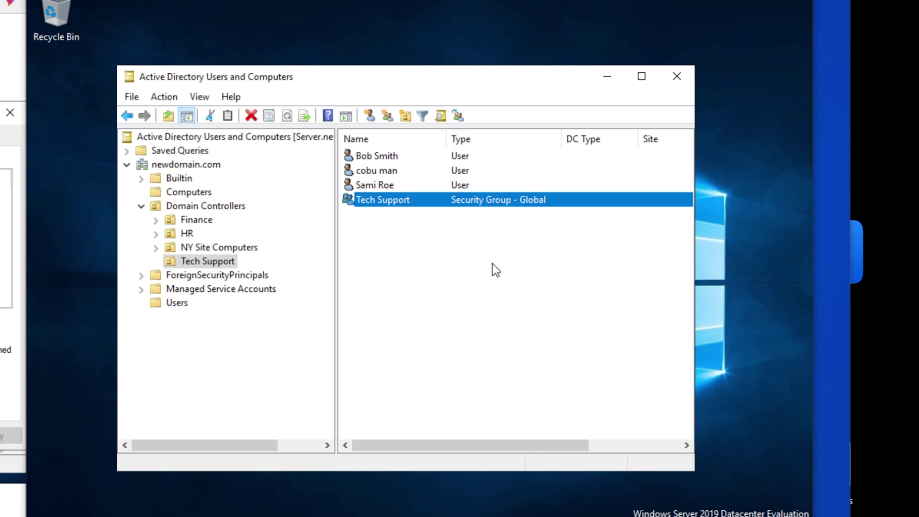
On the Windows 10 client, open Device Manager, dismiss the standard-user warning, and close it
click(835, 242)
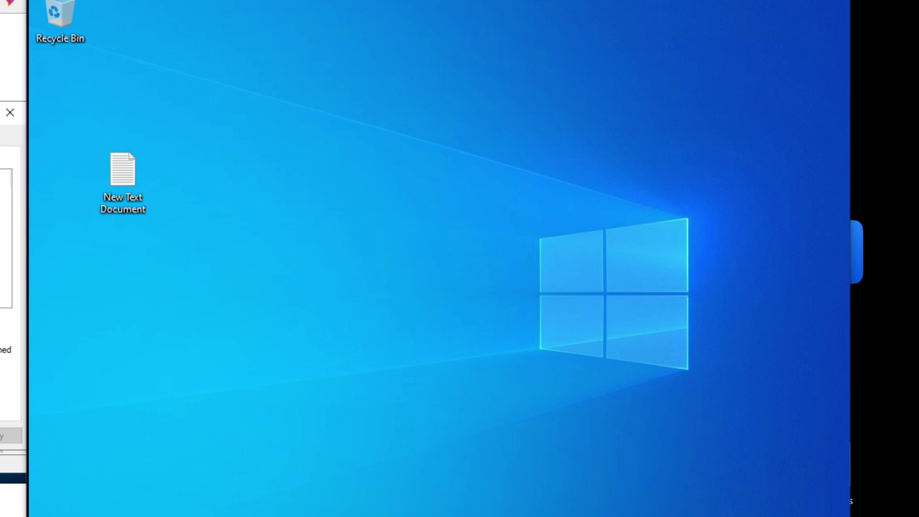
key(super+x)
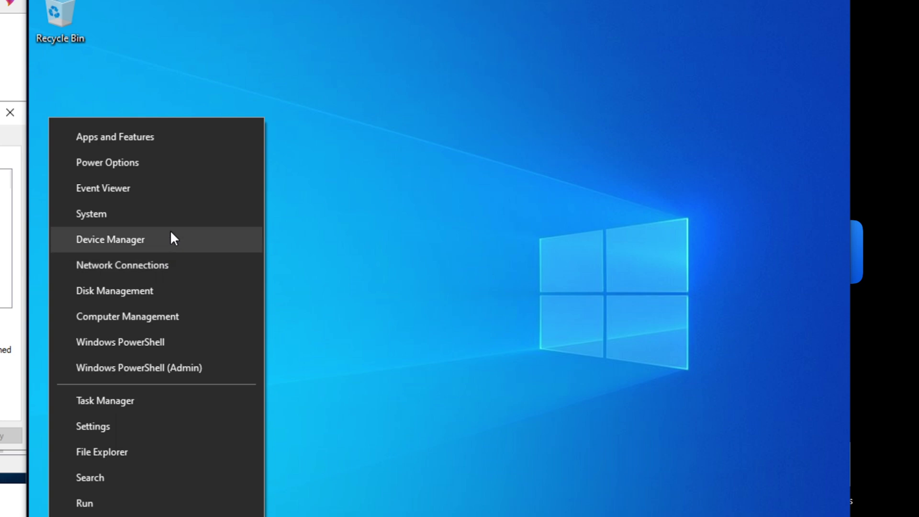
click(172, 238)
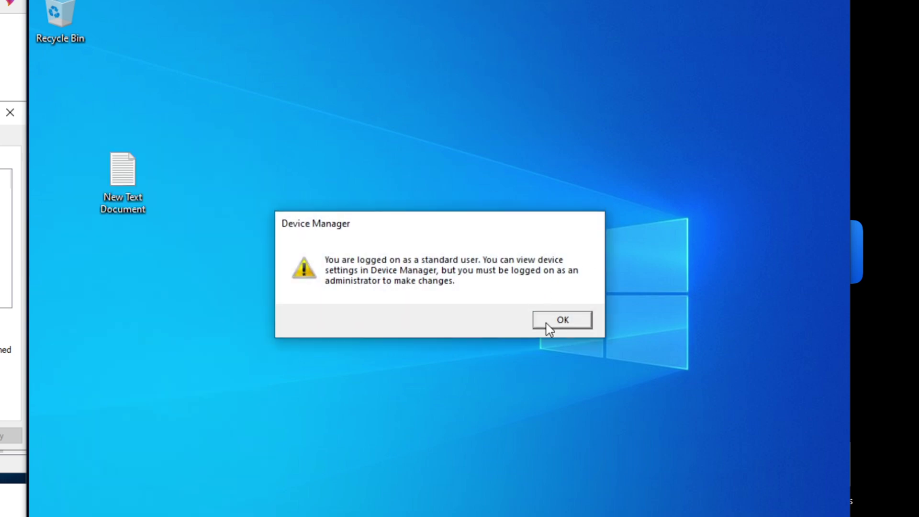
click(550, 329)
click(699, 29)
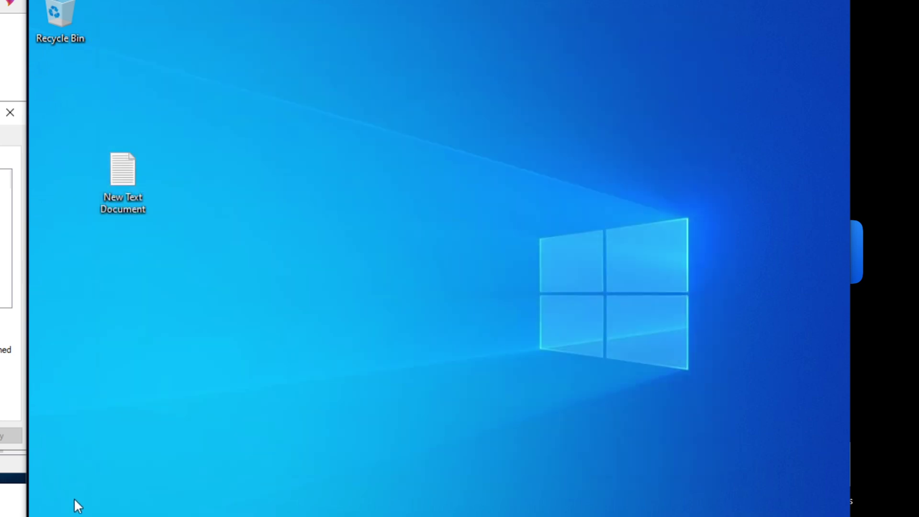
Sign out of the client and sign back in with the account password
click(77, 505)
click(50, 395)
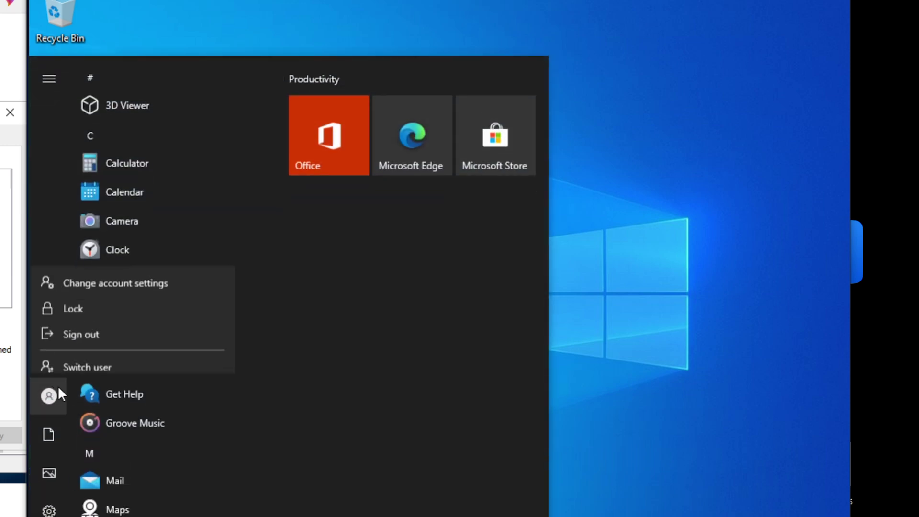
click(133, 313)
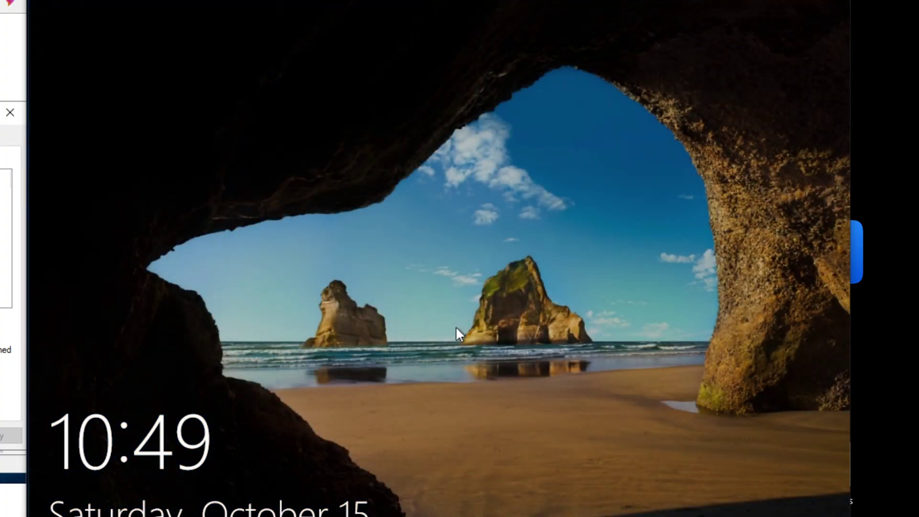
click(456, 326)
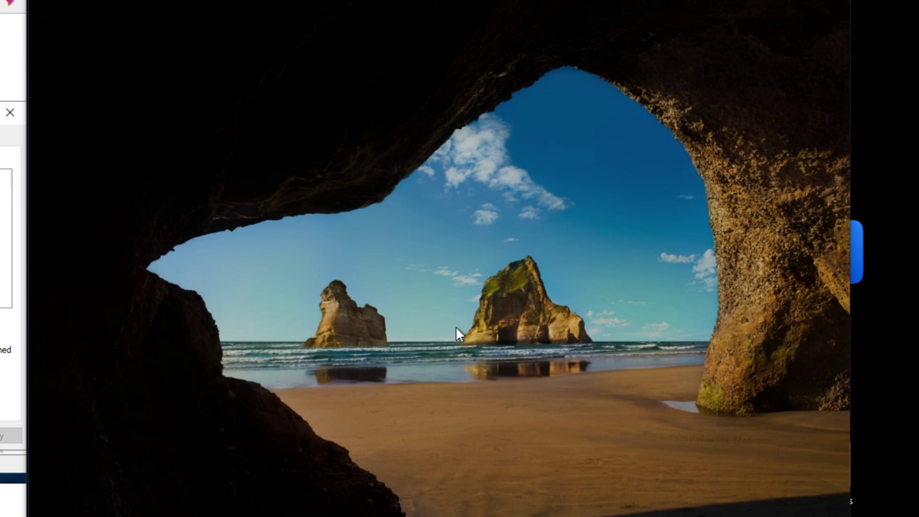
text(••••••••)
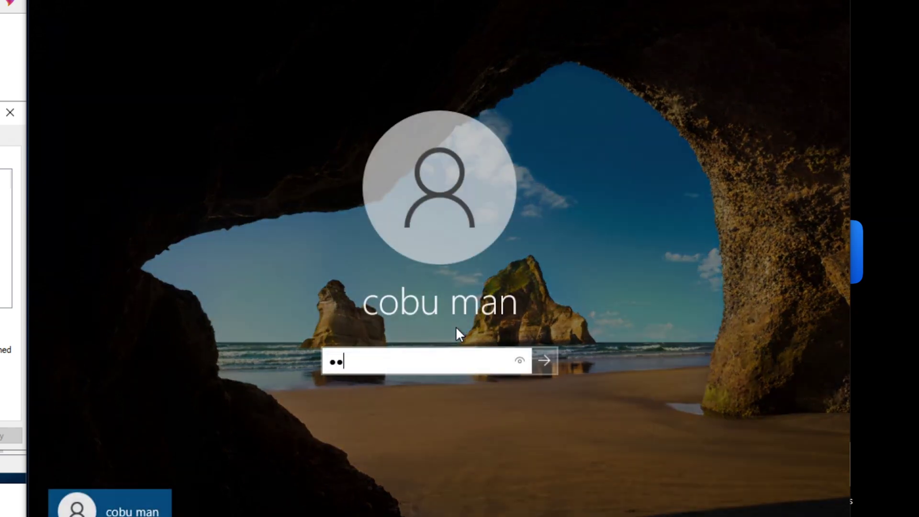
key(Return)
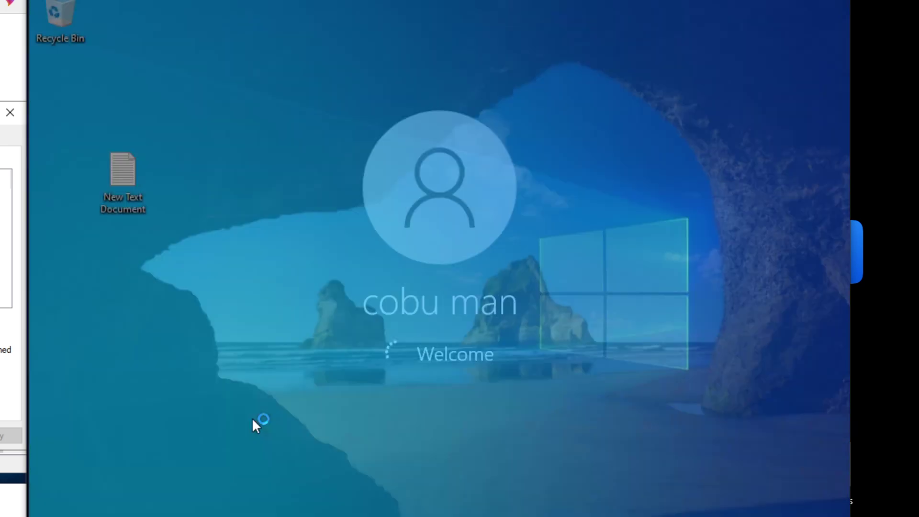
Reopen Device Manager via Win+X, now with no warning, and shorten its window
key(super+x)
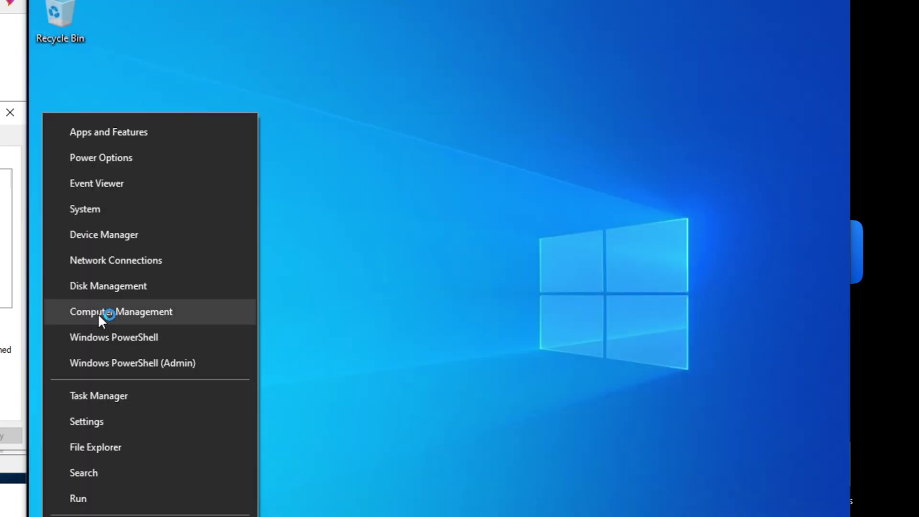
click(142, 230)
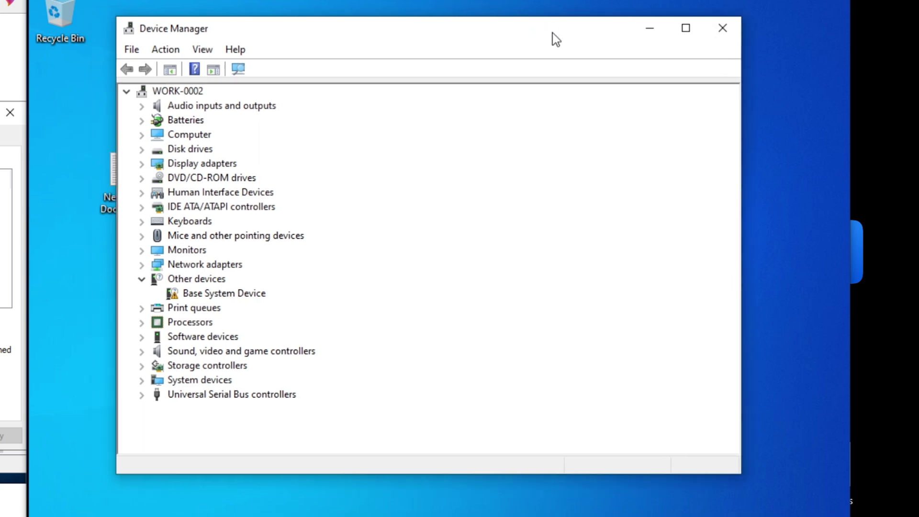
click(551, 93)
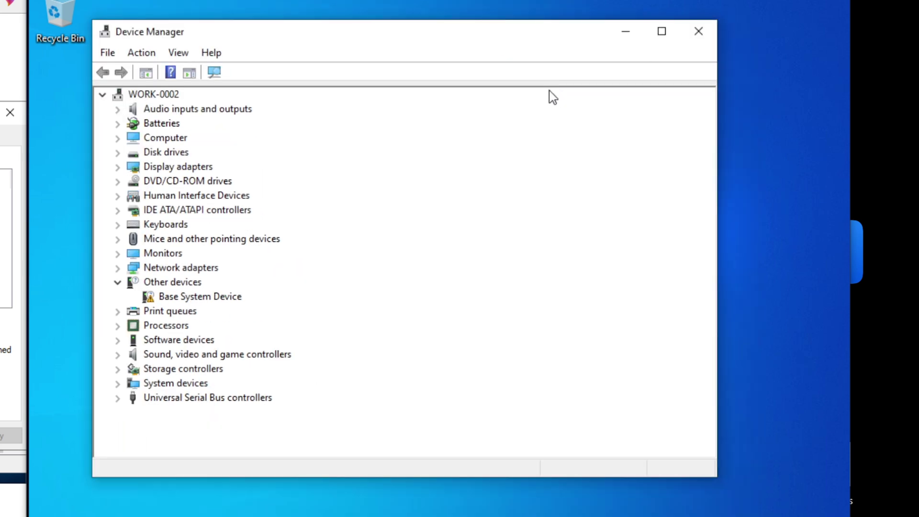
drag(447, 21, 449, 132)
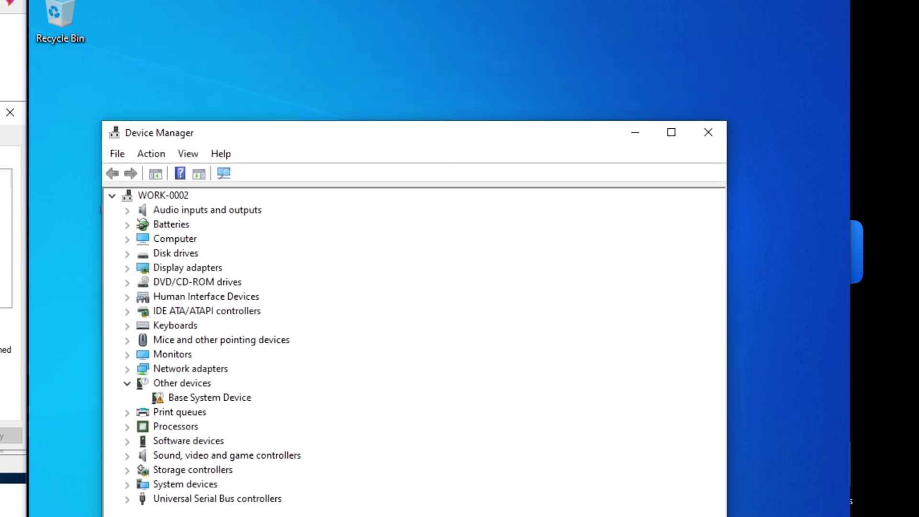
Open Local Users and Groups, review the Administrators members, and close everything unchanged
key(super+s)
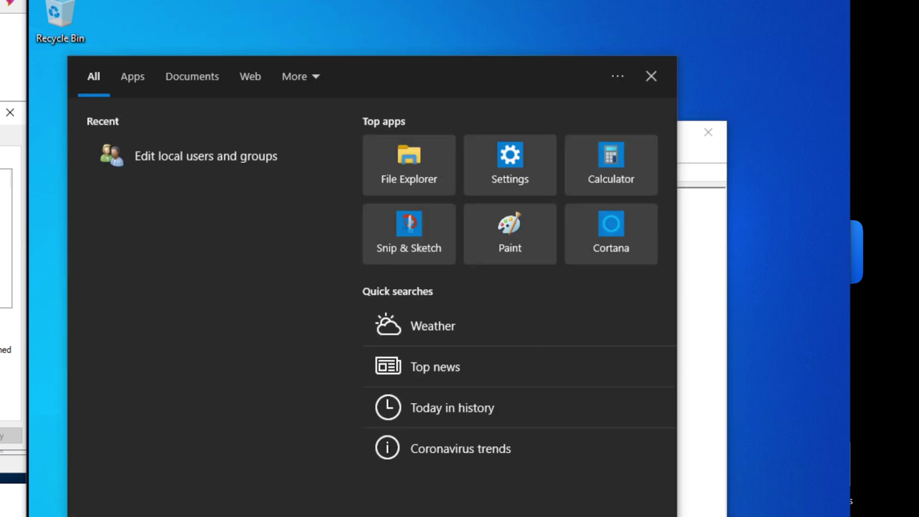
click(210, 156)
double_click(281, 96)
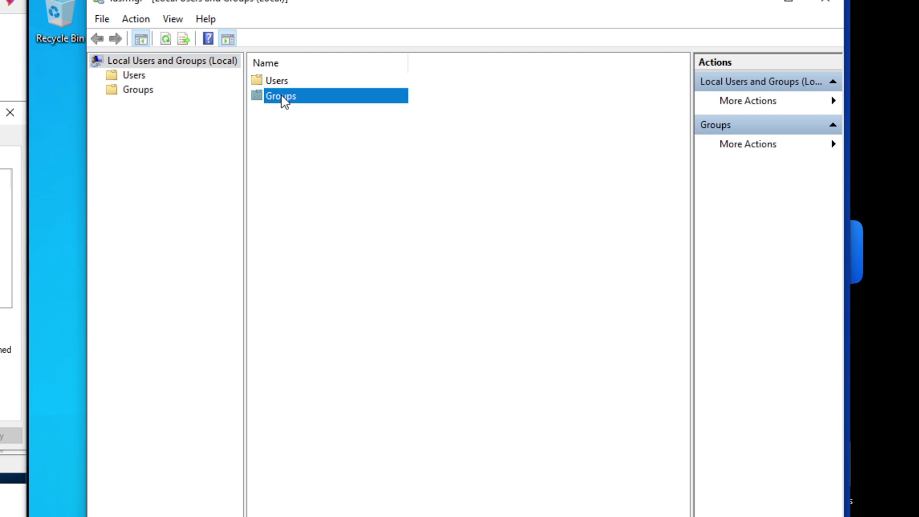
double_click(282, 98)
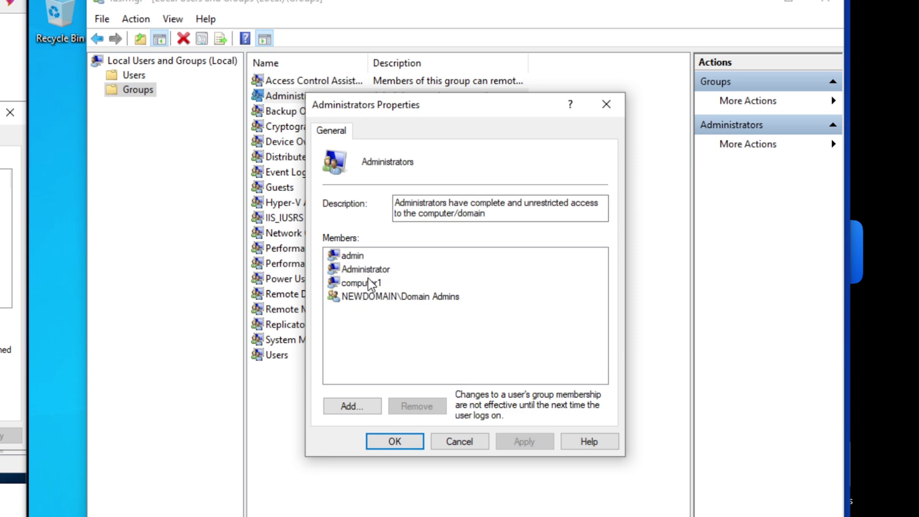
click(454, 444)
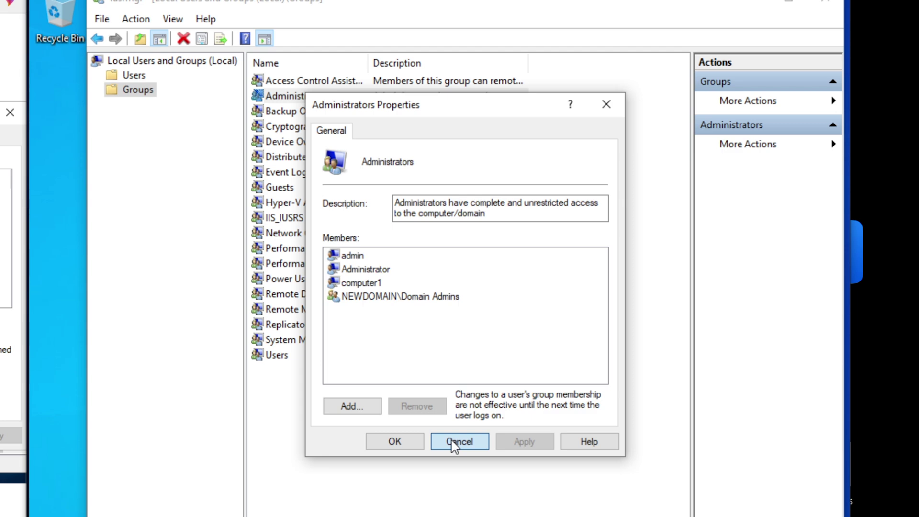
click(454, 442)
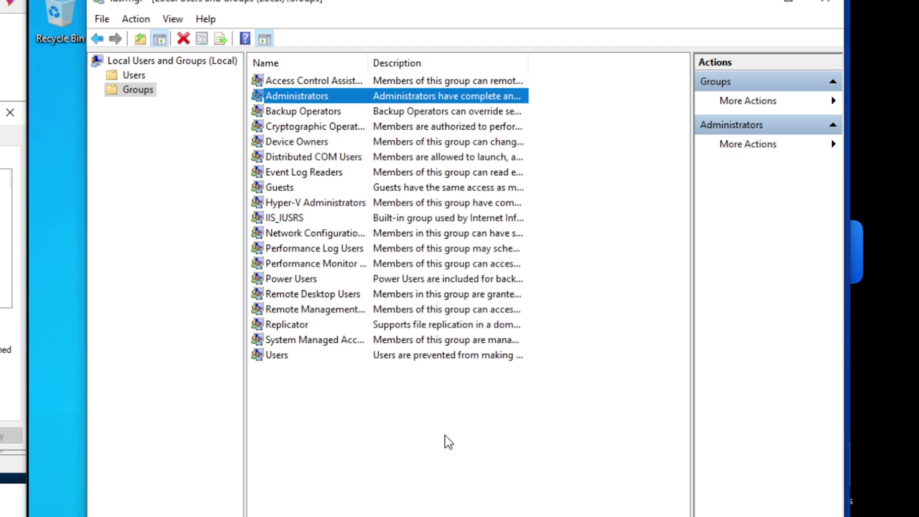
click(367, 426)
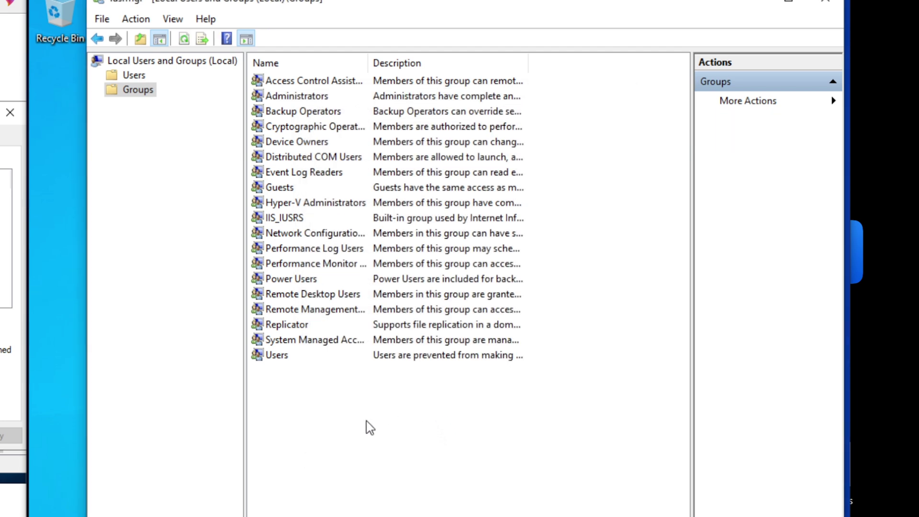
click(829, 5)
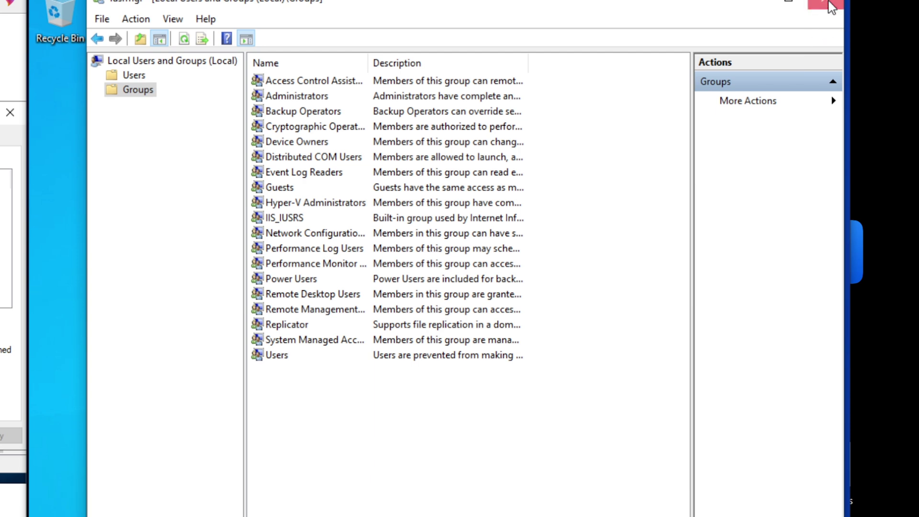